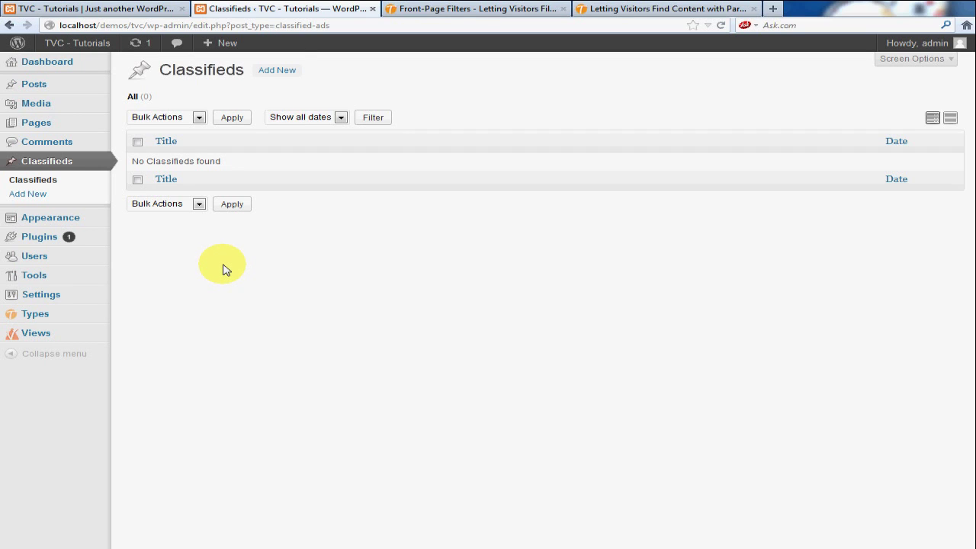
Create a new custom fields group titled 'Classifieds' with description 'These are classifieds options.'.
left_click(42, 318)
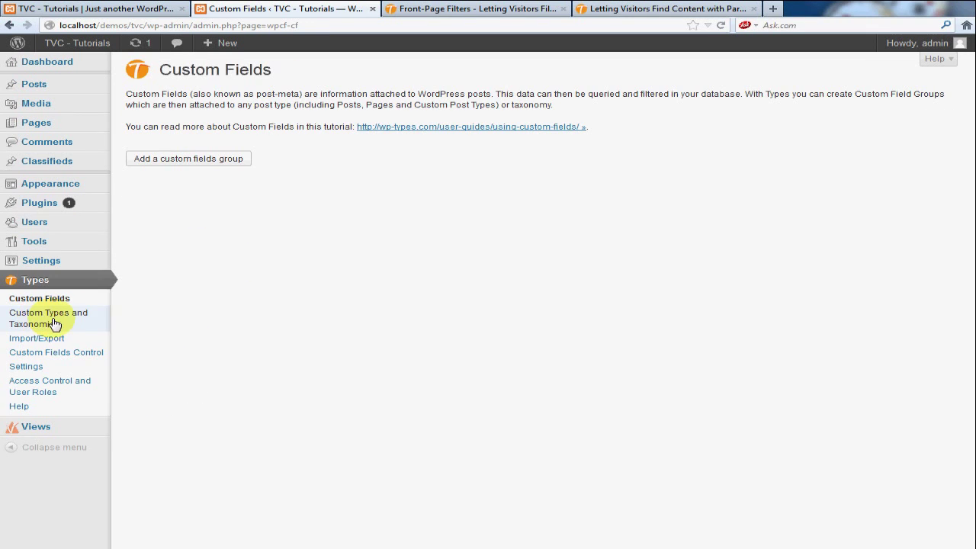
left_click(210, 167)
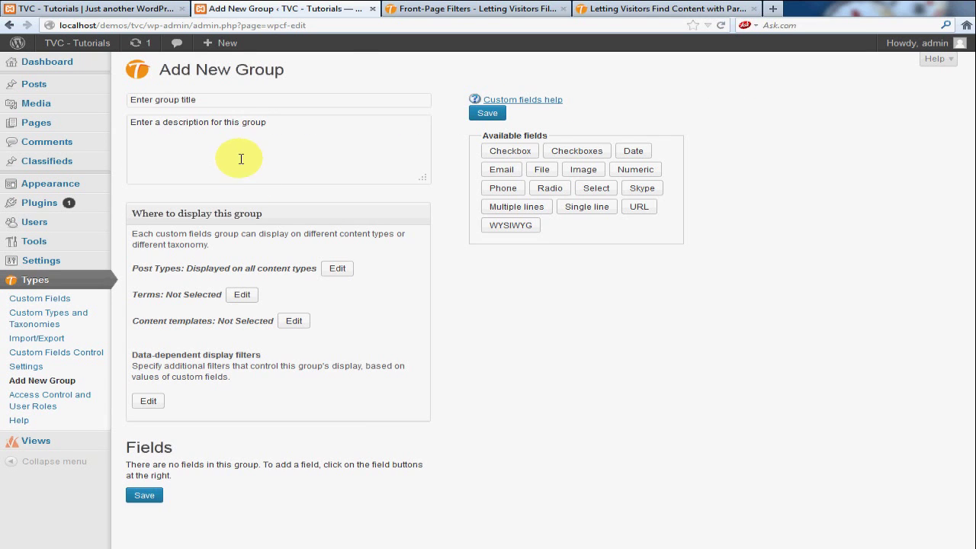
left_click(233, 100)
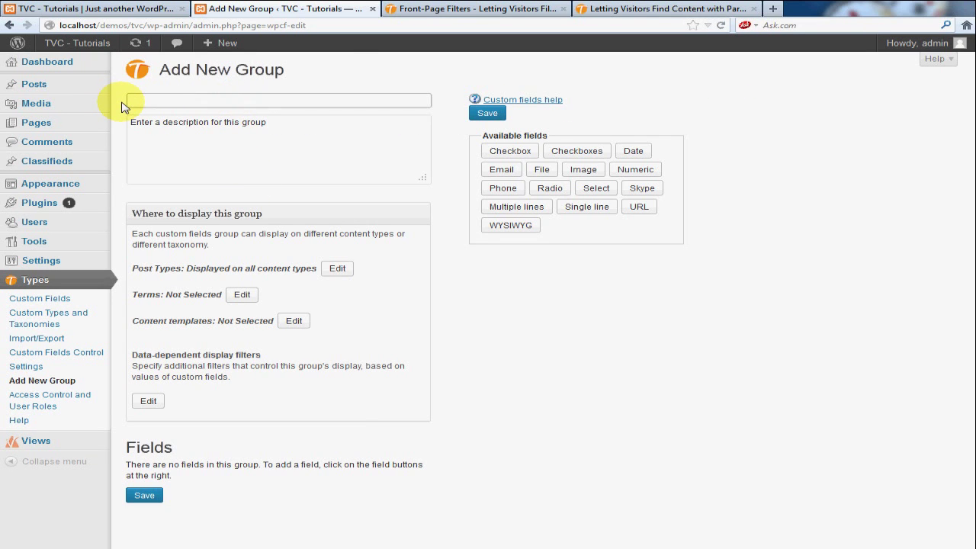
type("Classifieds")
key("Tab")
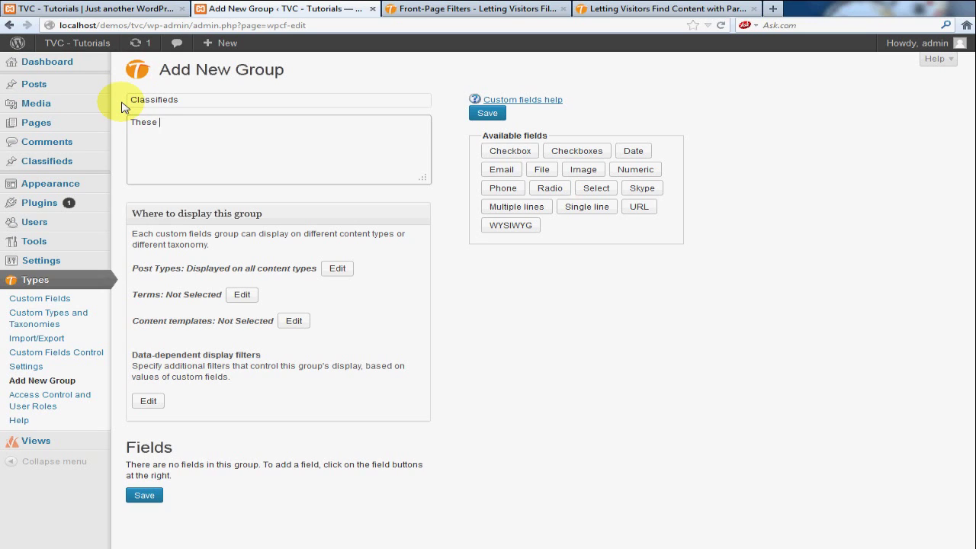
type("These are classifieds options.")
left_click(344, 269)
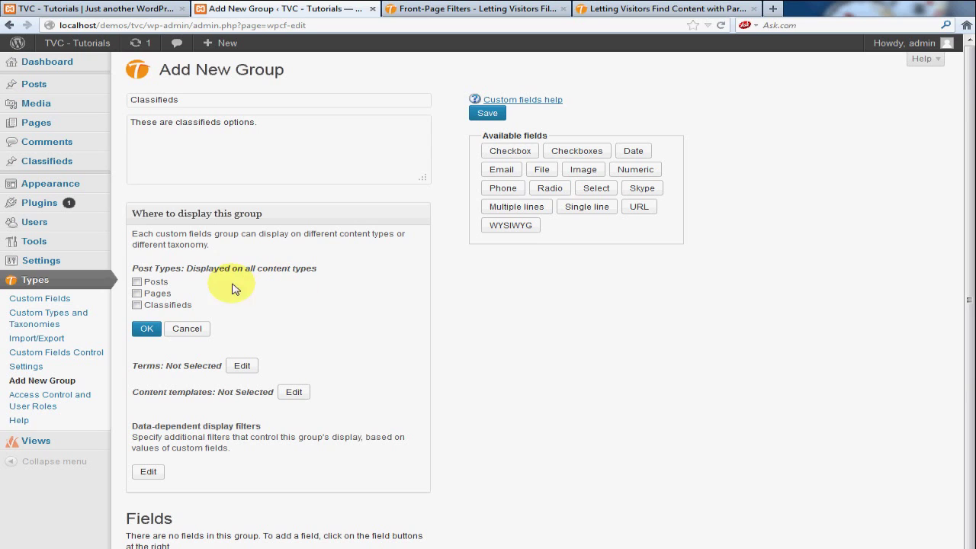
Target the Classifieds post type and the Full-width Page Template, No Sidebar content template.
left_click(136, 305)
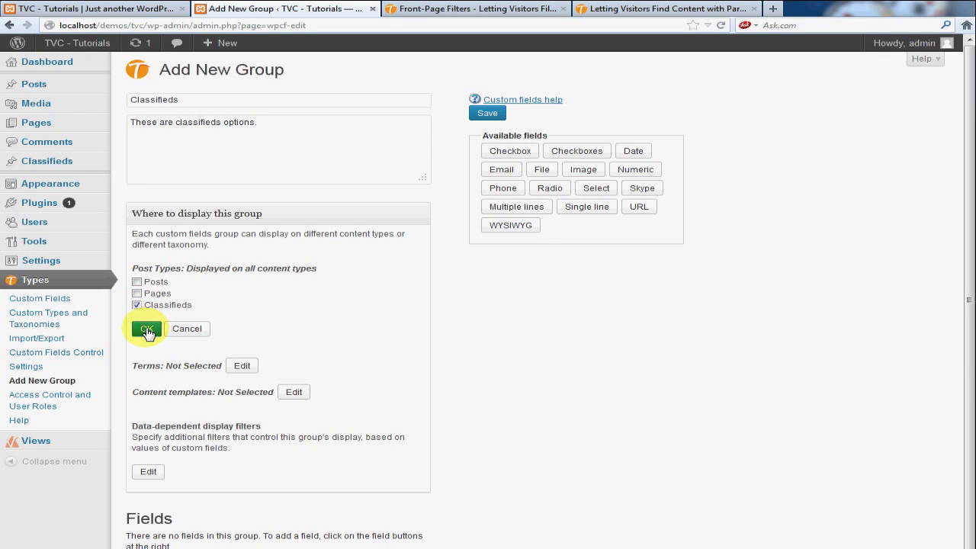
left_click(147, 329)
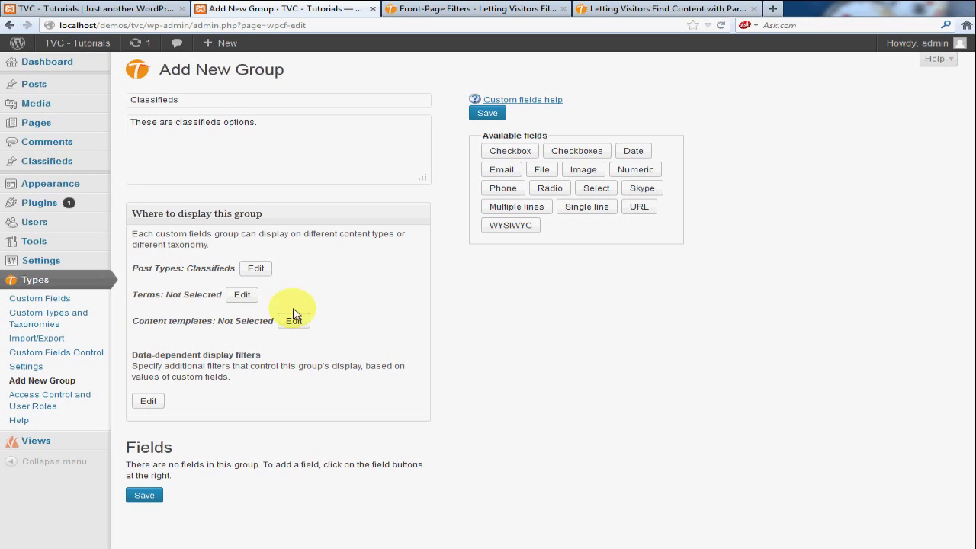
left_click(294, 322)
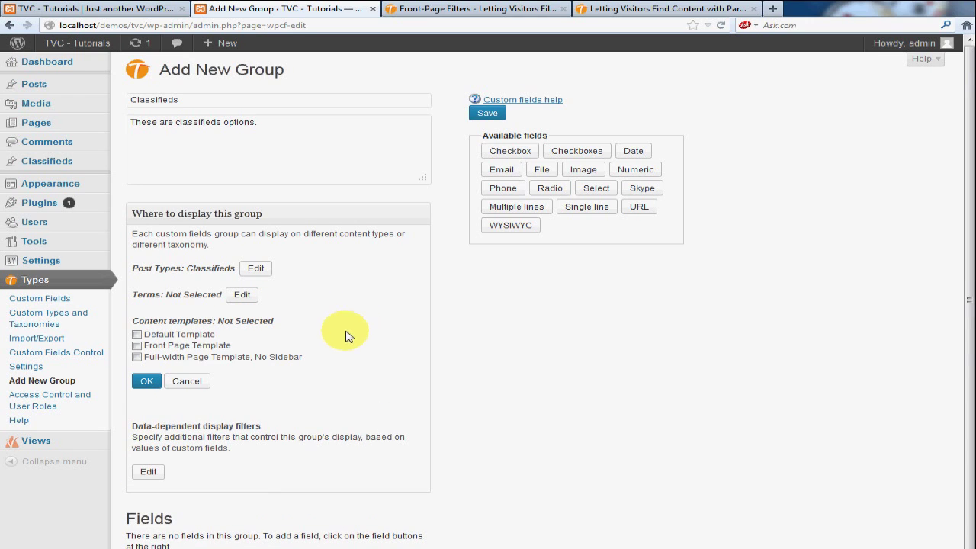
left_click(138, 357)
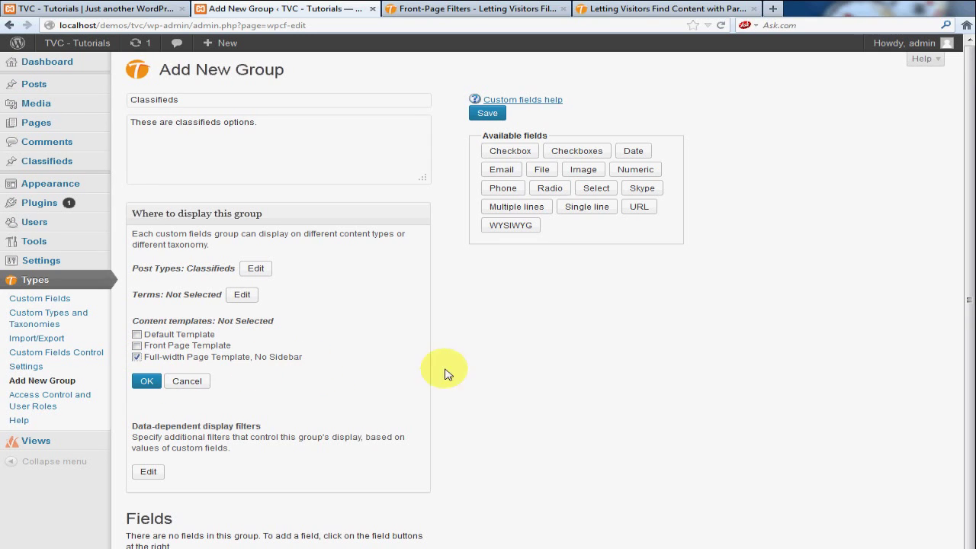
left_click(147, 381)
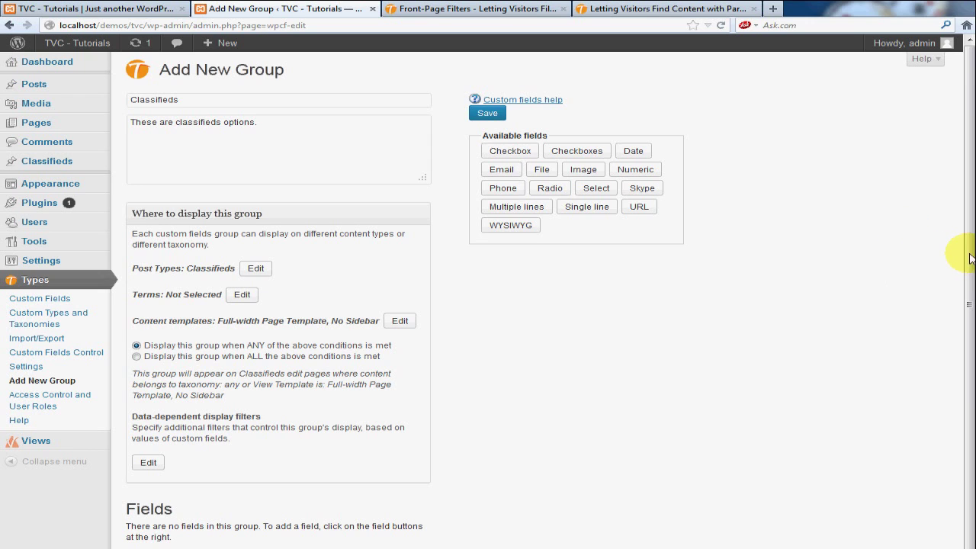
left_click_drag(969, 263, 970, 296)
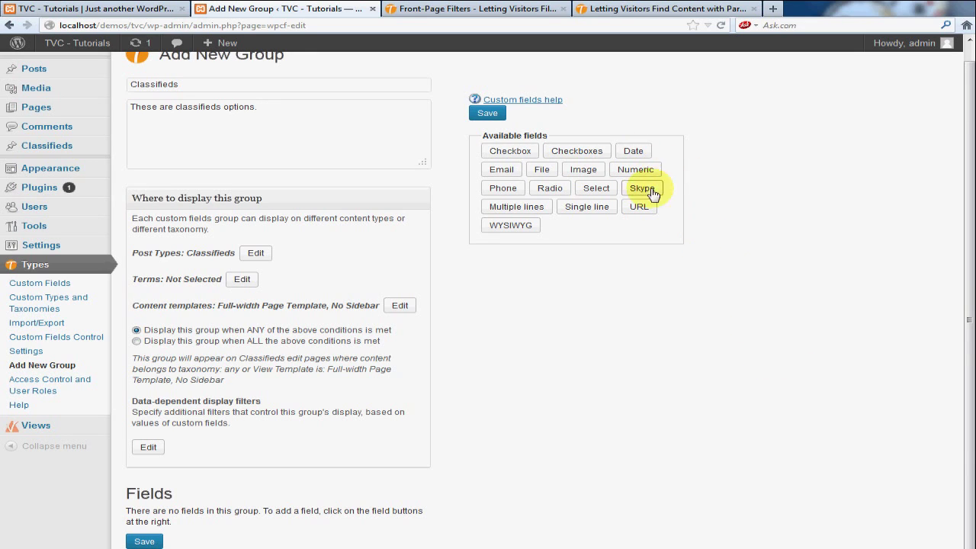
Add a required single-line Price field, slug price, described 'Enter price here.', and save the group.
left_click(587, 207)
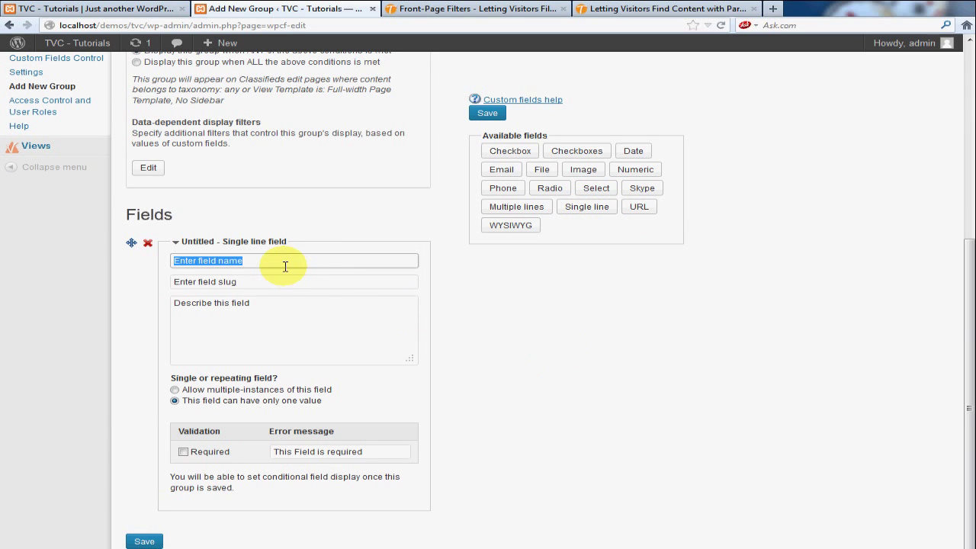
type("Price")
key("Tab")
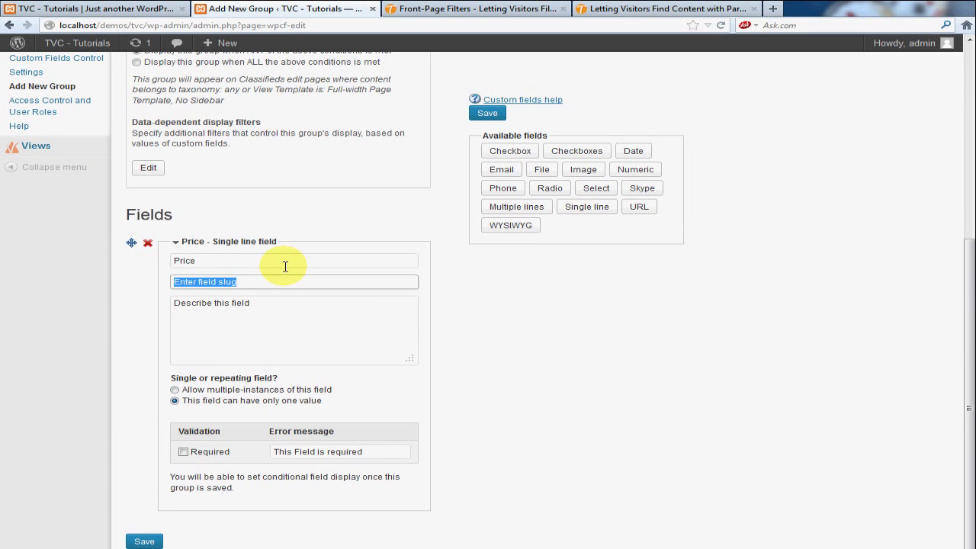
type("price")
key("Tab")
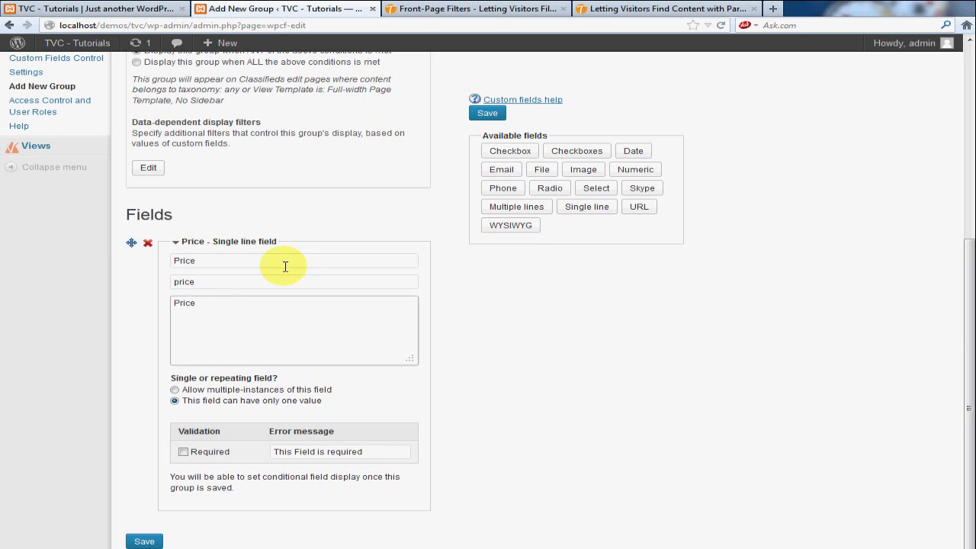
type("PEnter")
type("er pr")
key("BackSpace")
key("BackSpace")
key("BackSpace")
key("BackSpace")
key("BackSpace")
key("BackSpace")
key("BackSpace")
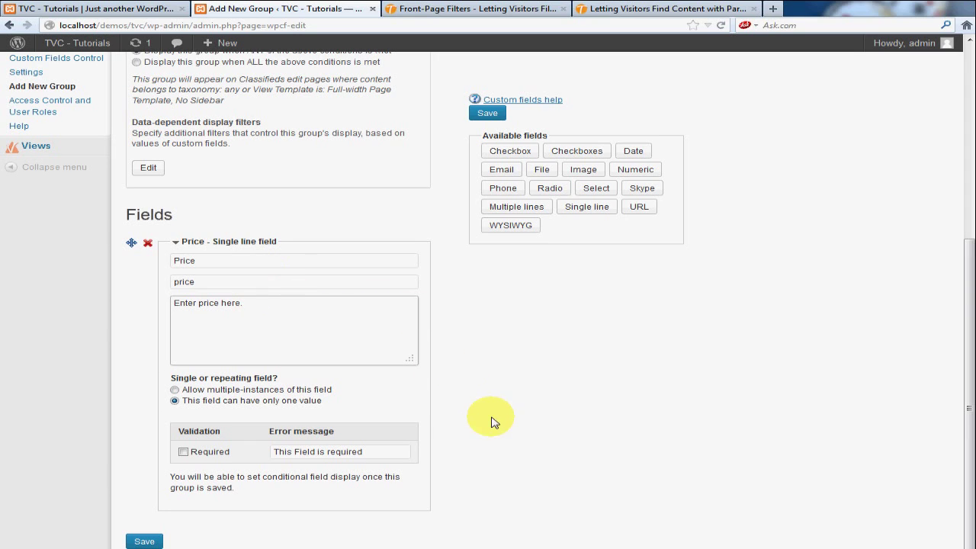
left_click(183, 452)
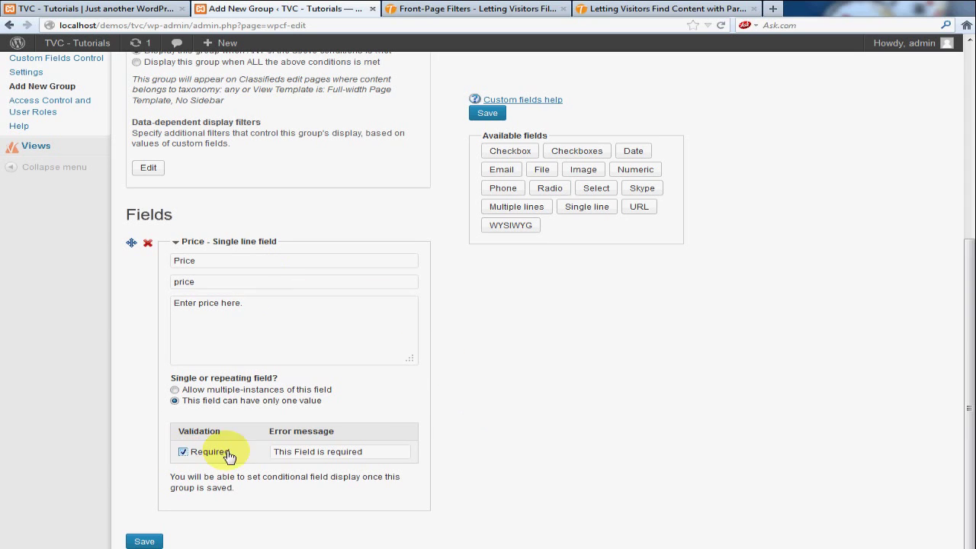
left_click(392, 452)
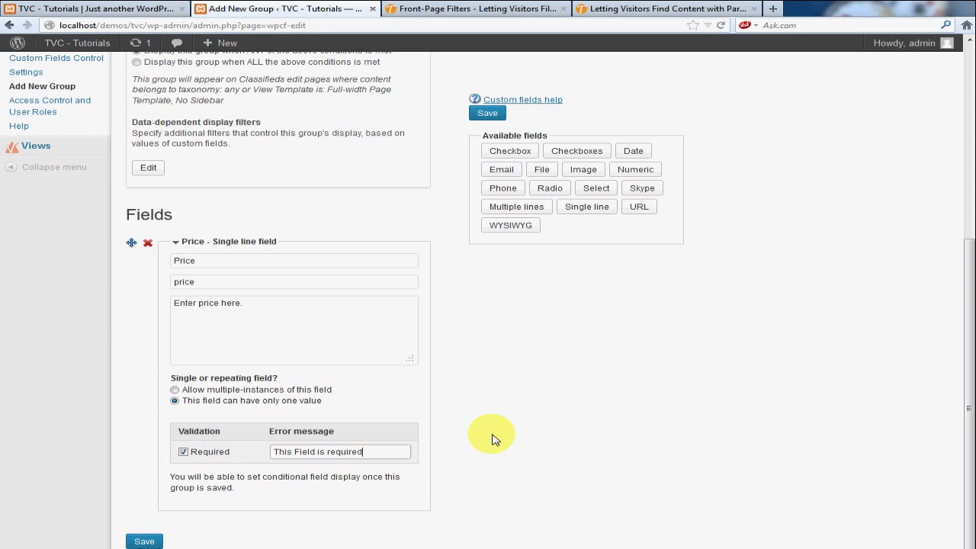
left_click(145, 542)
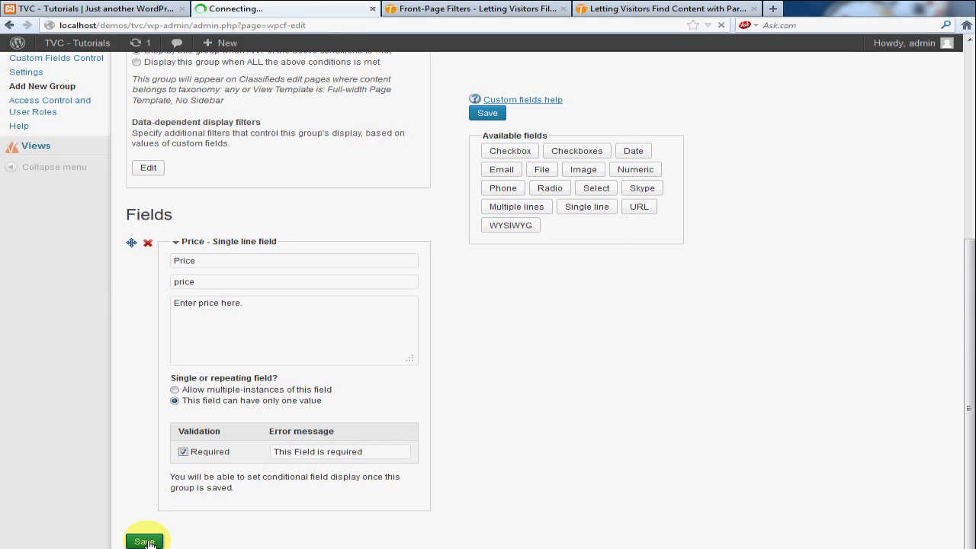
Add an image field 'Classified Image', slug classified-image, described 'Select an image for the classified.', and save.
scroll(536, 424, "down", 2)
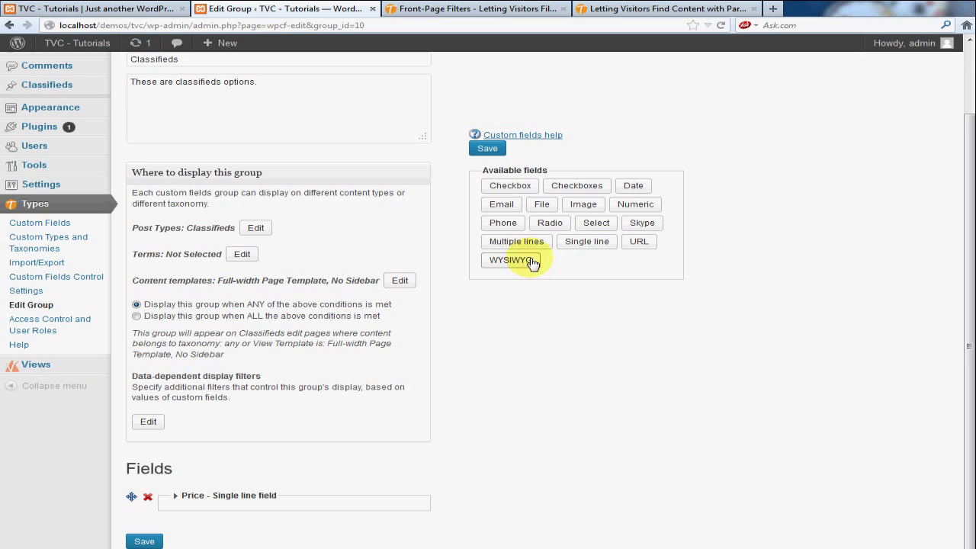
left_click(583, 204)
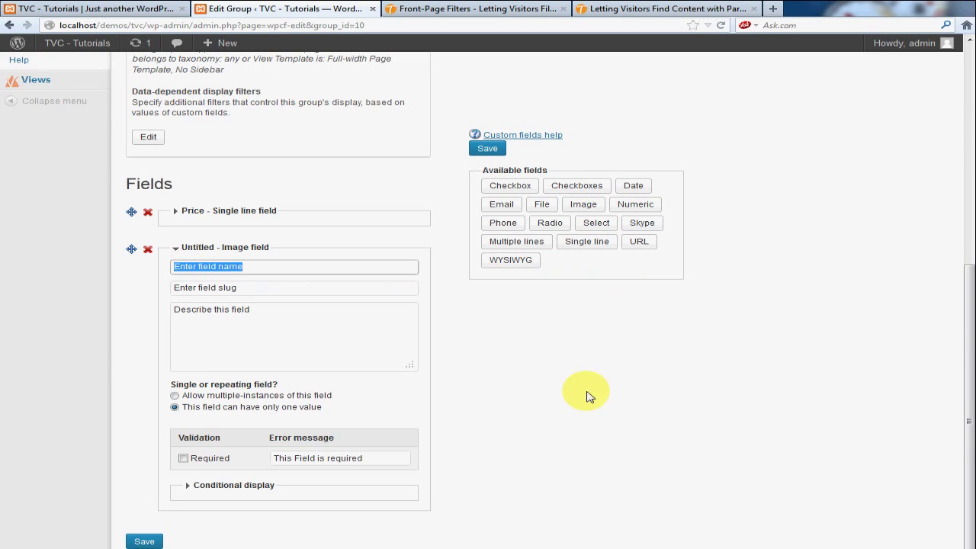
left_click(283, 266)
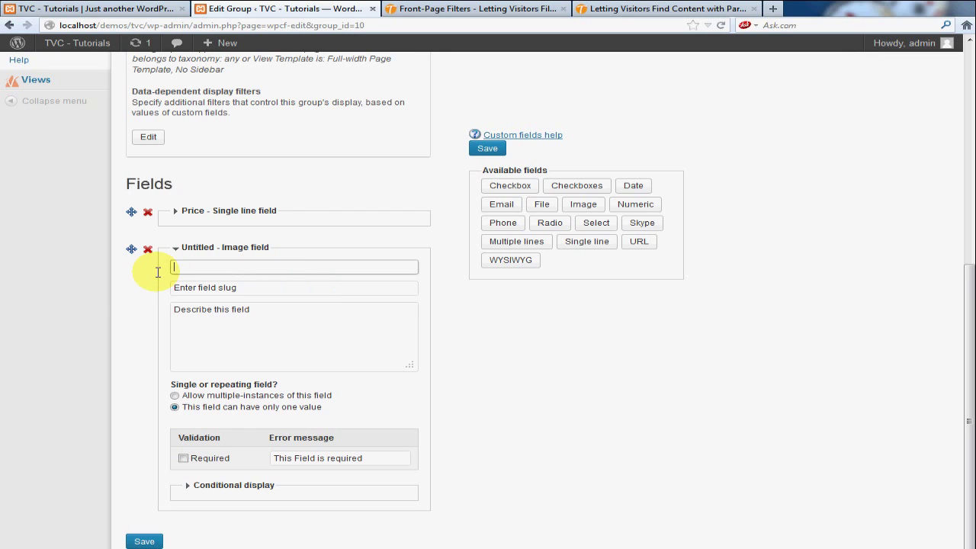
type("Classified Iam")
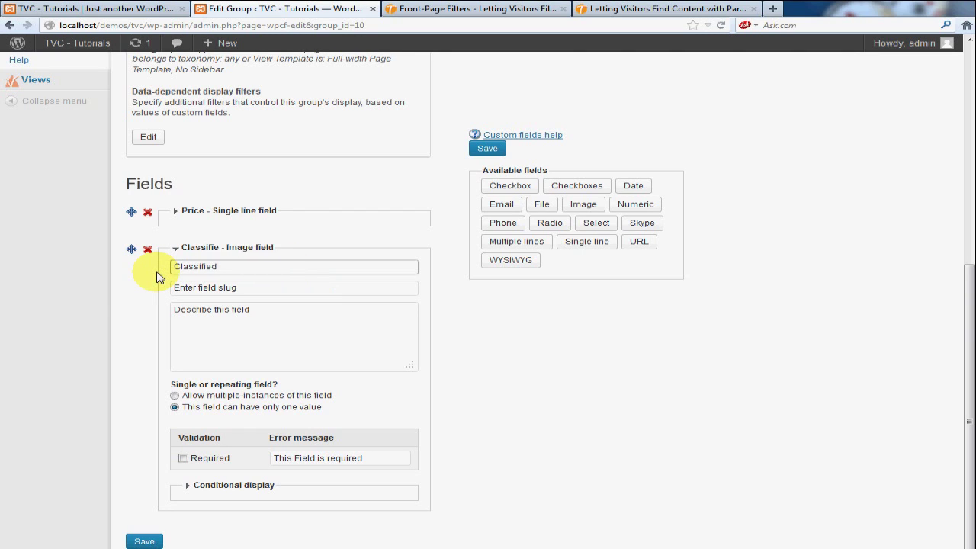
key("BackSpace")
key("BackSpace")
key("BackSpace")
type("Image")
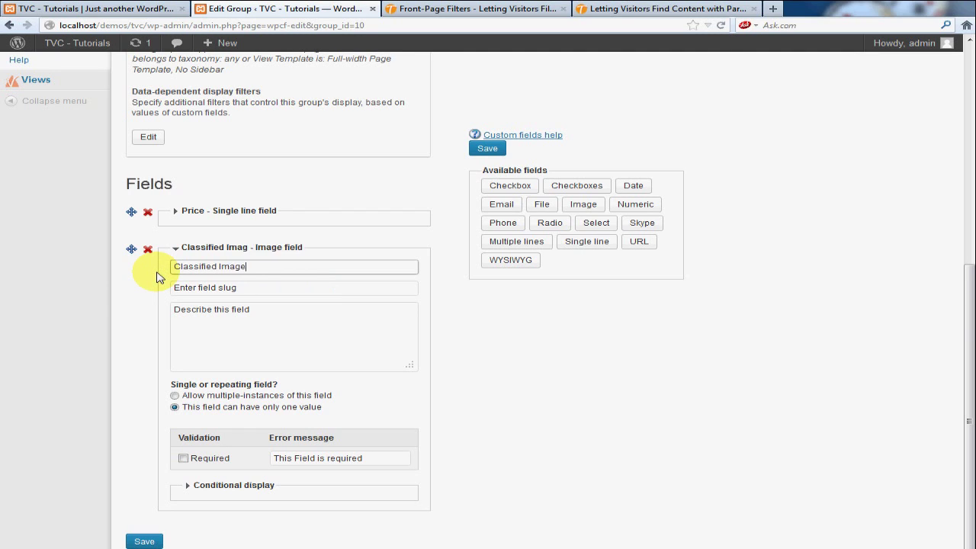
key("Tab")
type("clas")
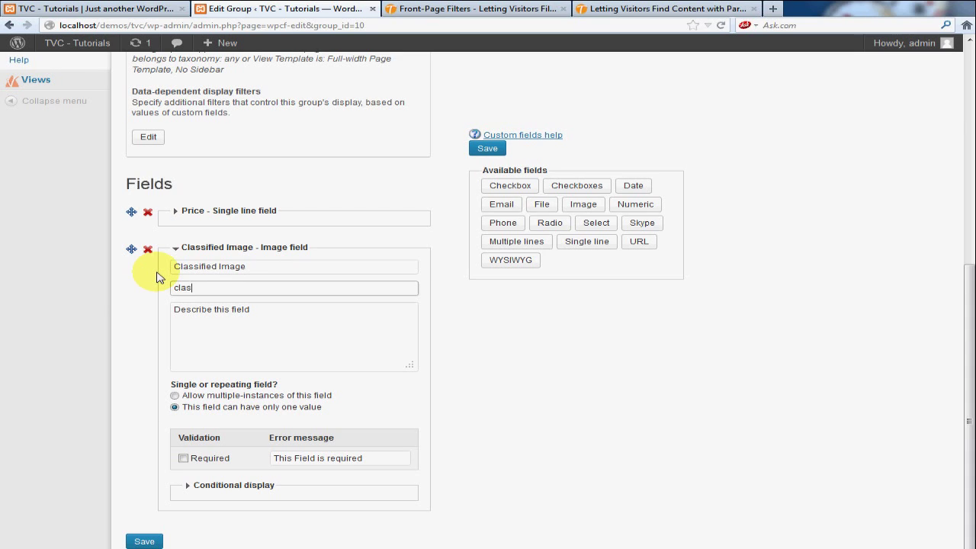
type("sified-image")
key("Tab")
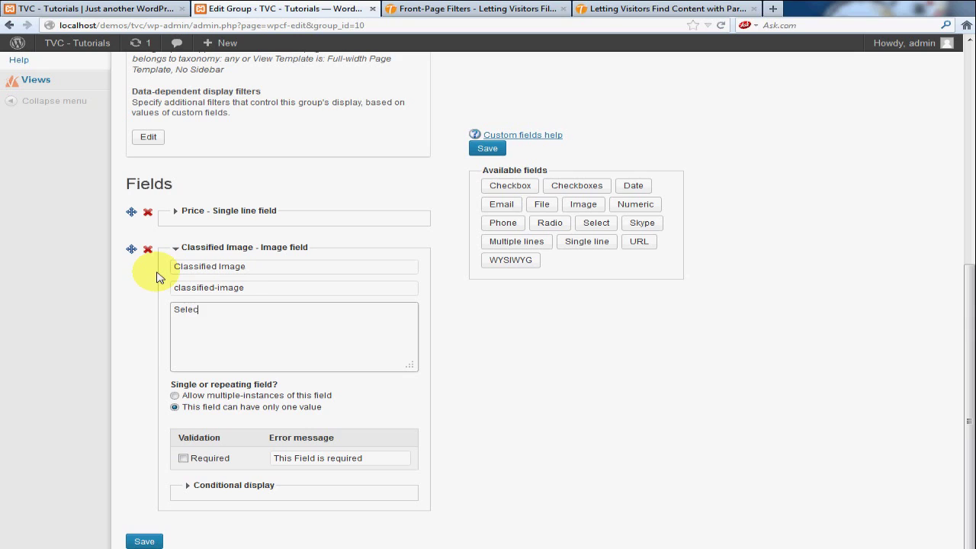
type("Select an image for the clasas")
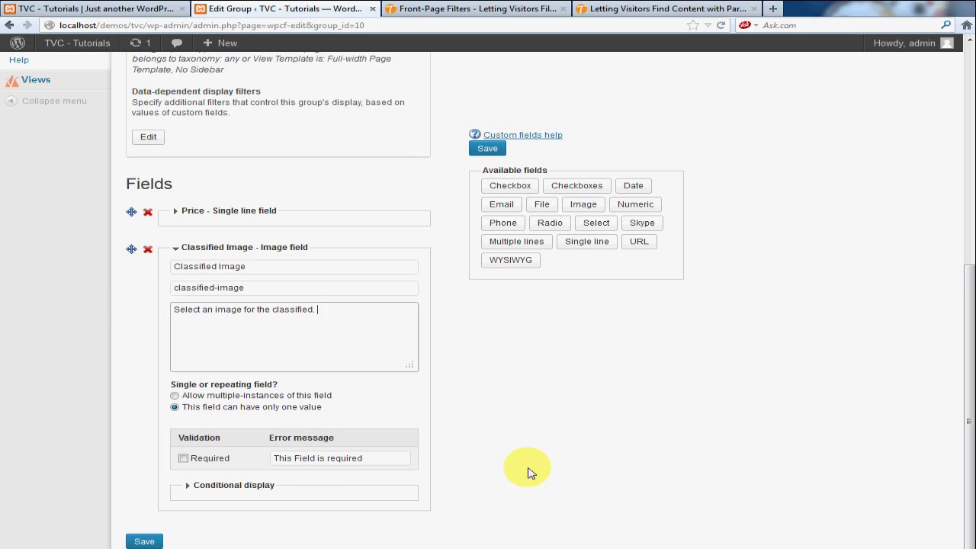
left_click(504, 416)
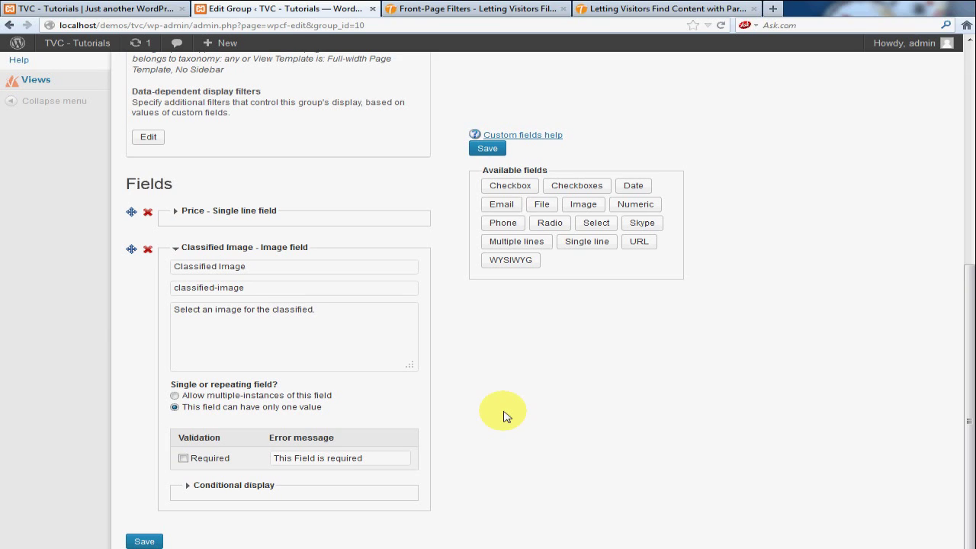
left_click(144, 541)
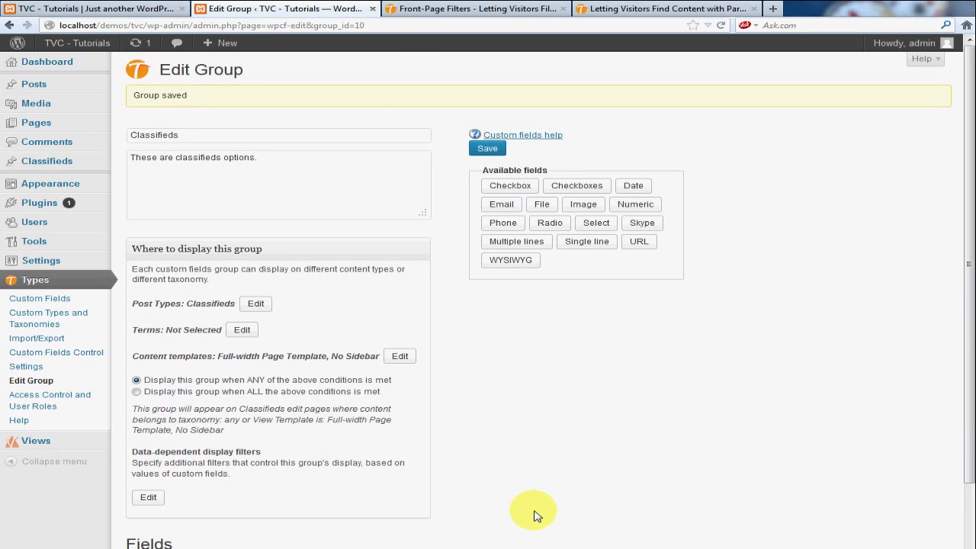
Add a select field named Category, slug category, described 'Select a Category for this Classified.'.
scroll(597, 436, "down", 3)
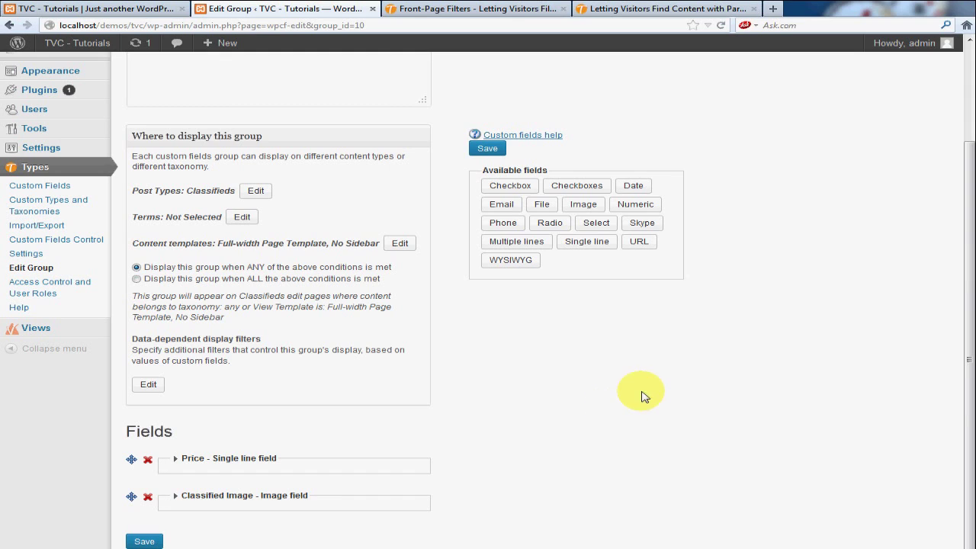
left_click(596, 223)
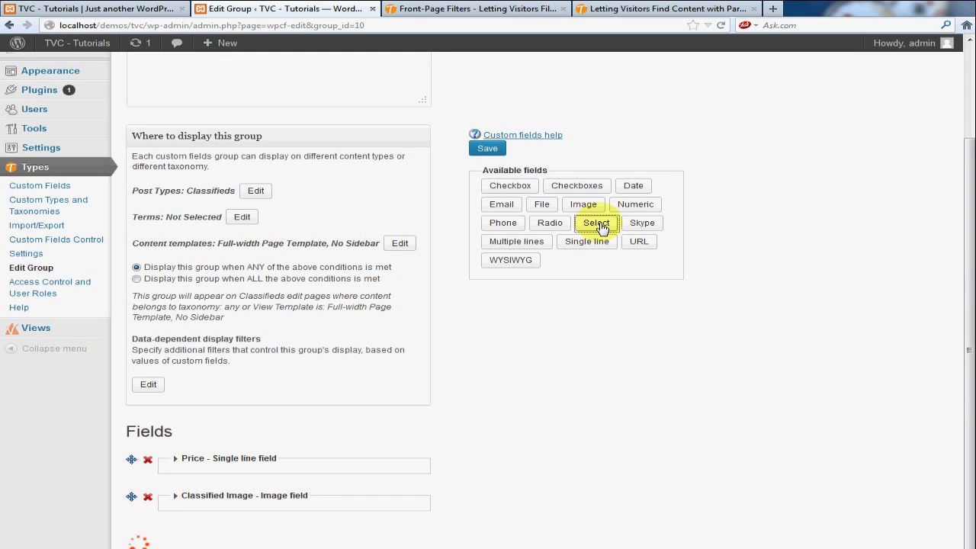
left_click(247, 242)
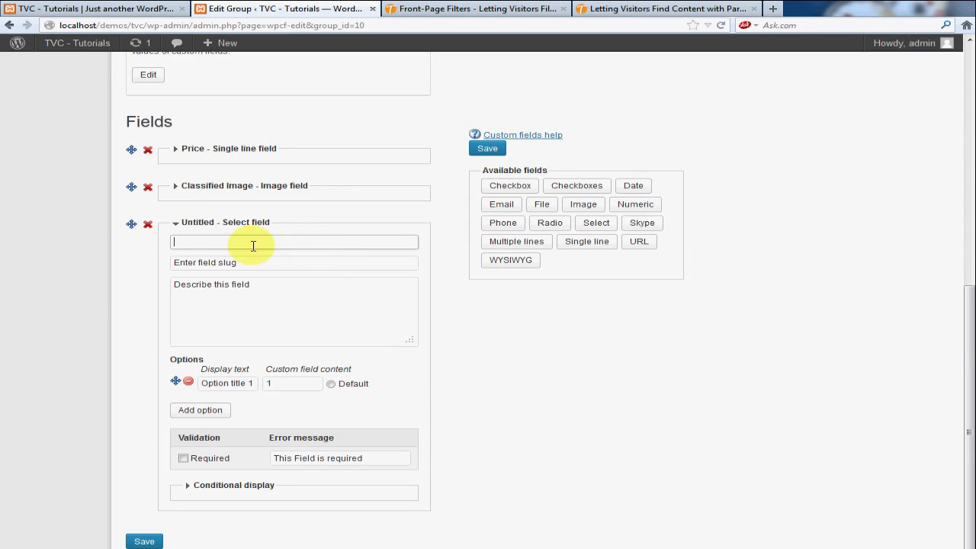
type("Category")
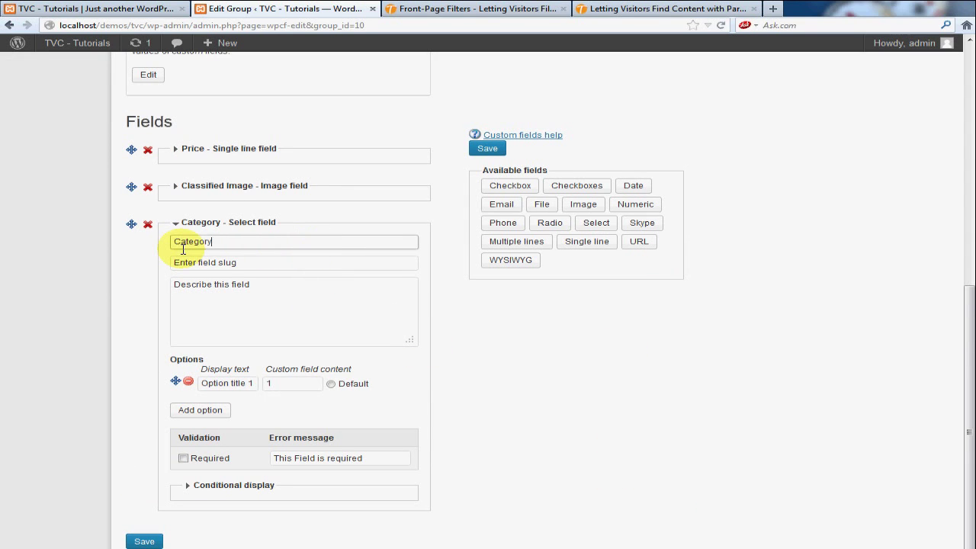
key("Tab")
type("catego")
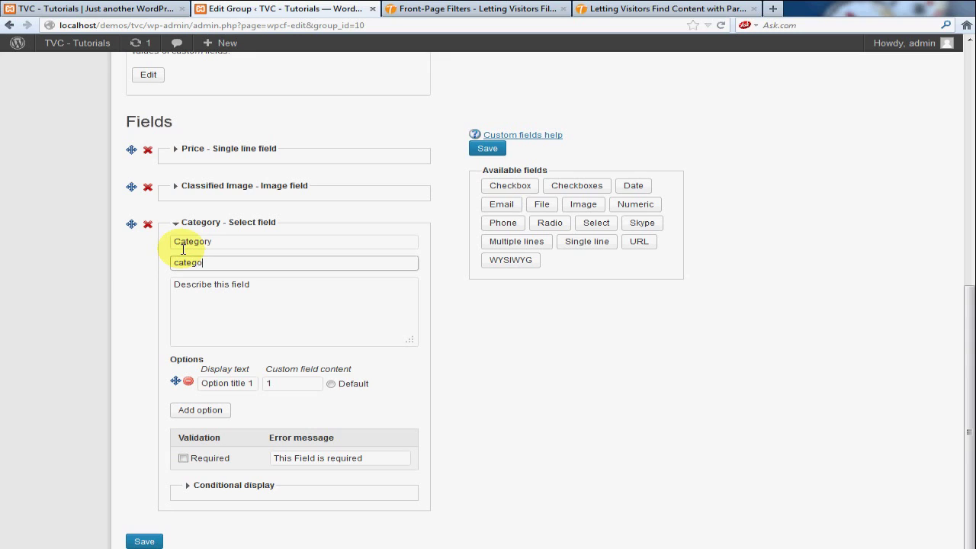
type("ry")
key("Tab")
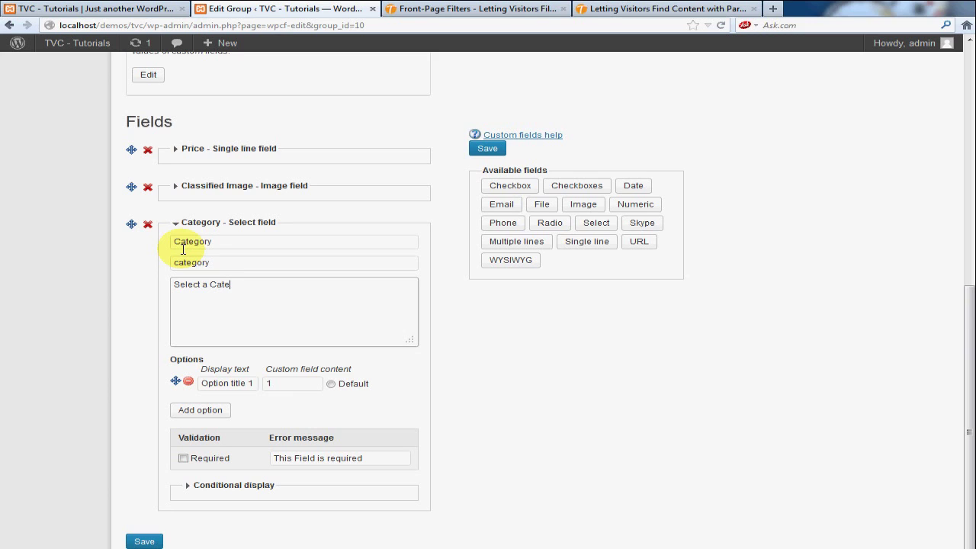
type("gor")
type("y for this Post")
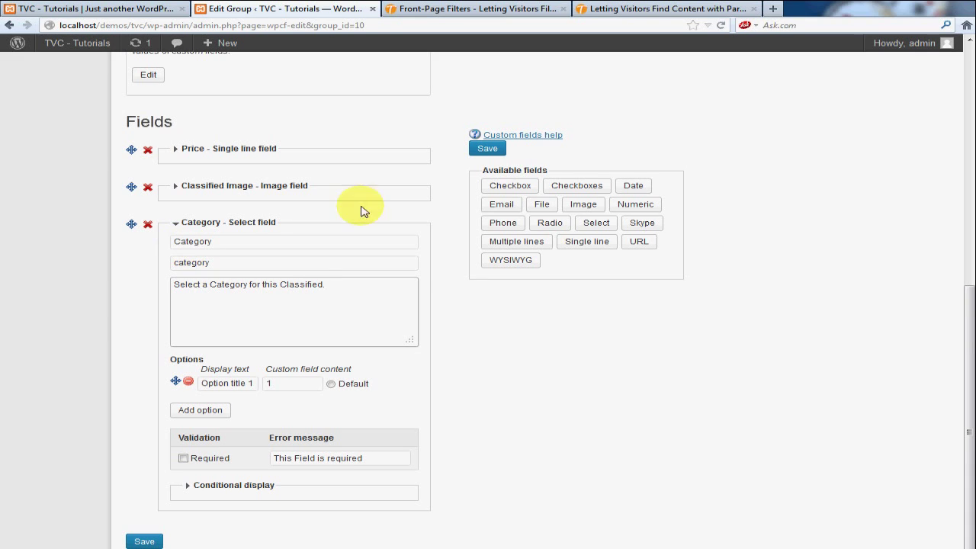
left_click(222, 383)
key("ctrl+a")
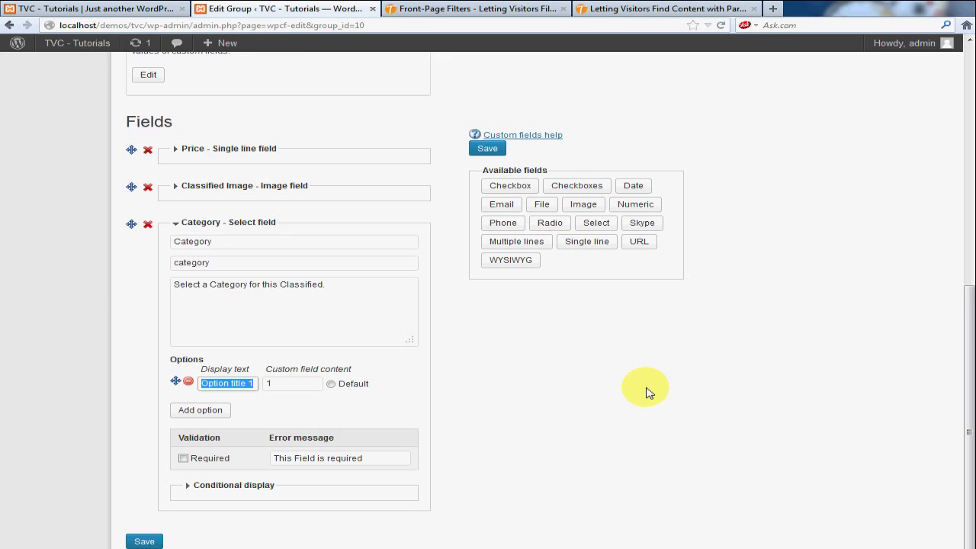
Give the Category field the options Trucks, Cars and Hot Rods, with Trucks as default.
type("Tr")
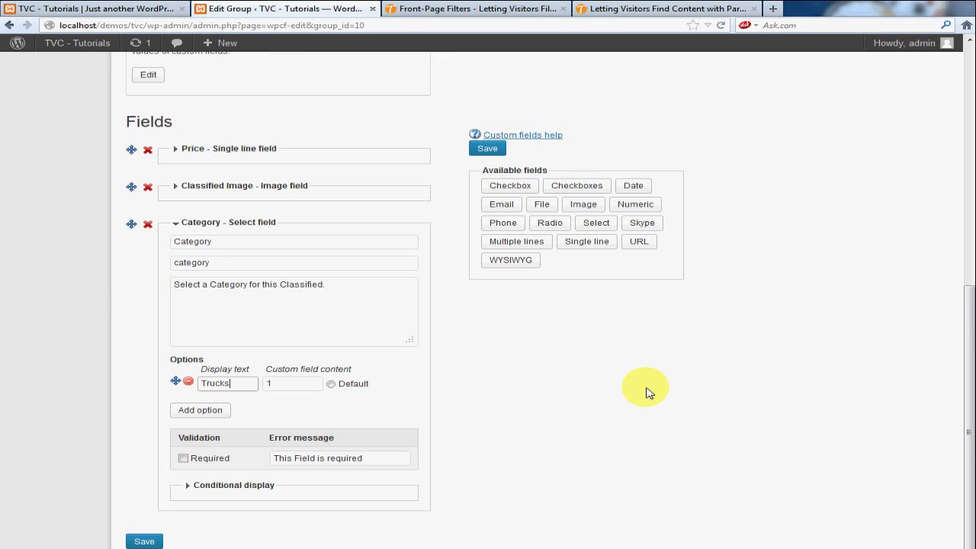
type("ucks")
key("Tab")
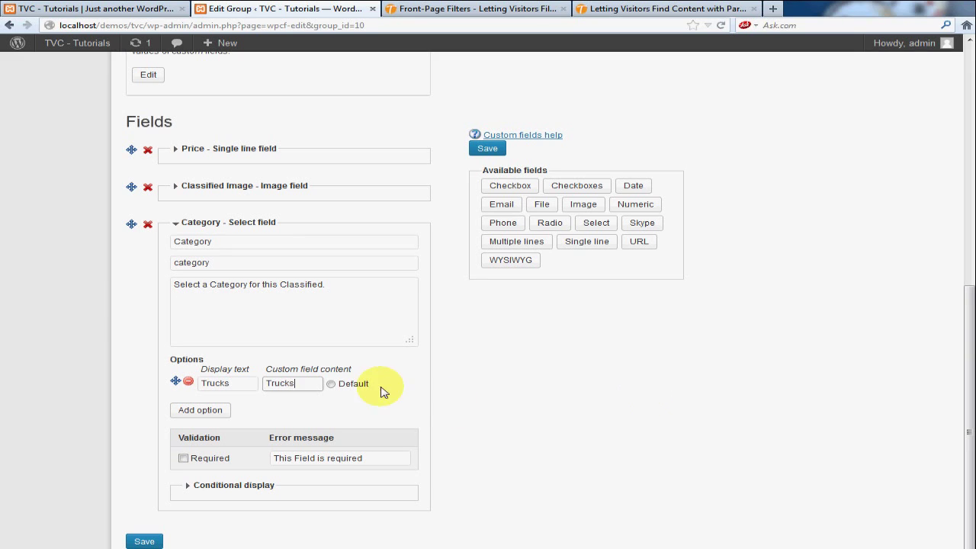
left_click(204, 410)
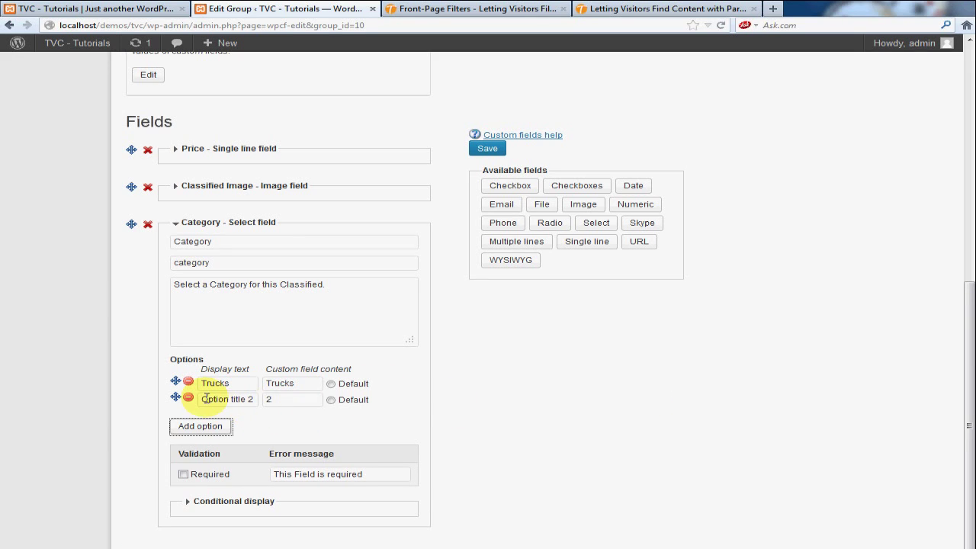
left_click_drag(200, 399, 324, 397)
type("Cars")
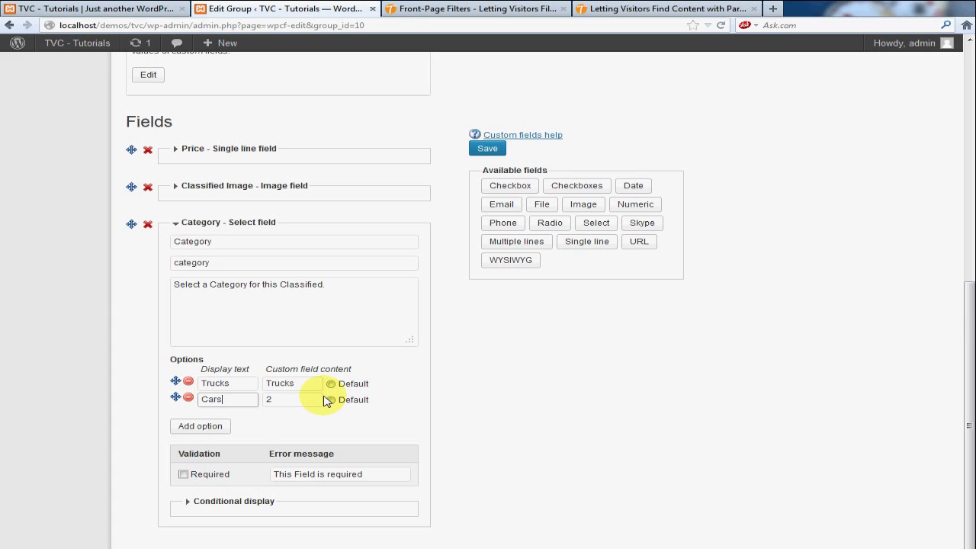
key("Tab")
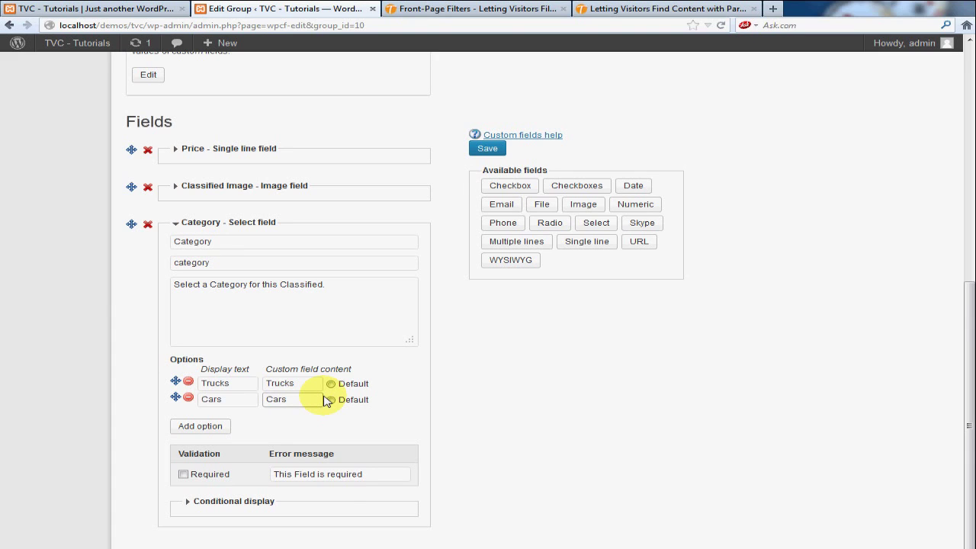
left_click(221, 426)
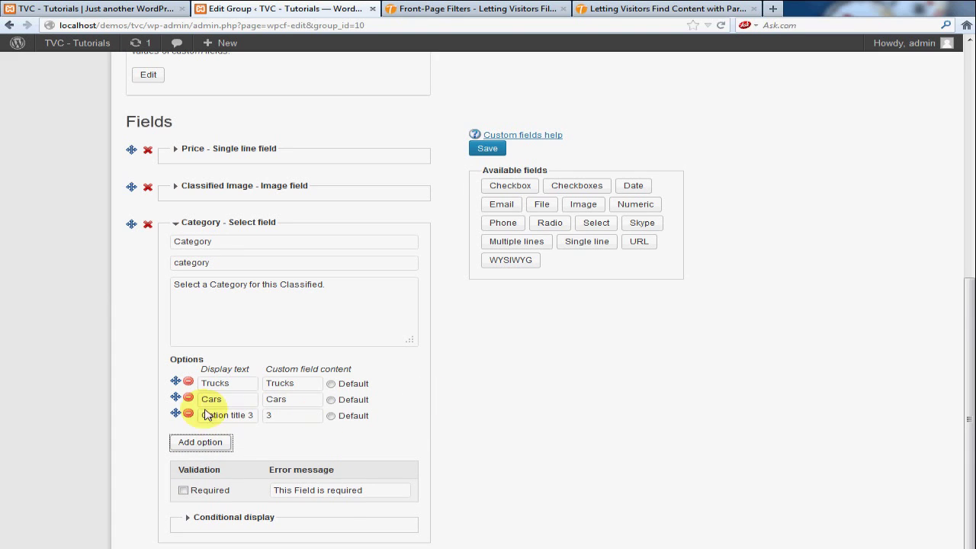
left_click_drag(201, 414, 292, 414)
type("Hot Rods")
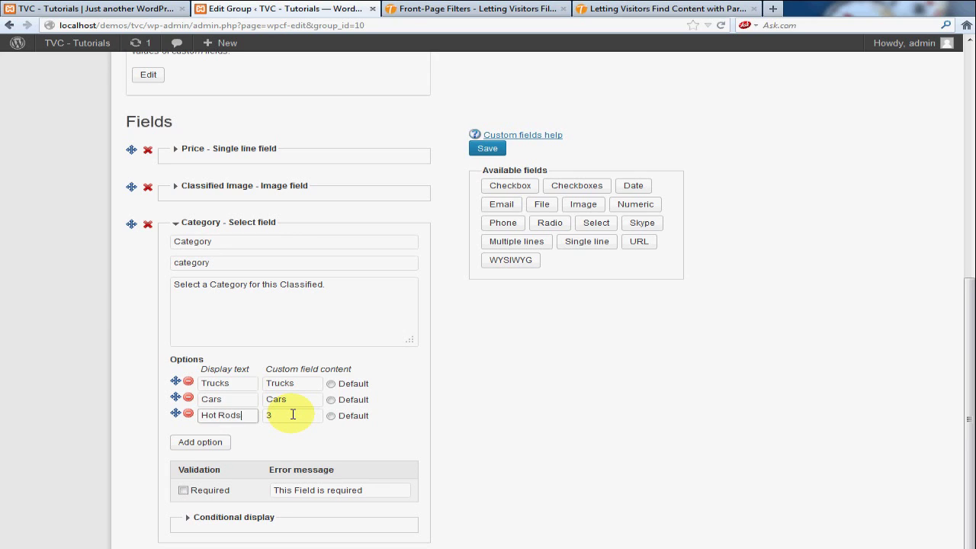
key("Tab")
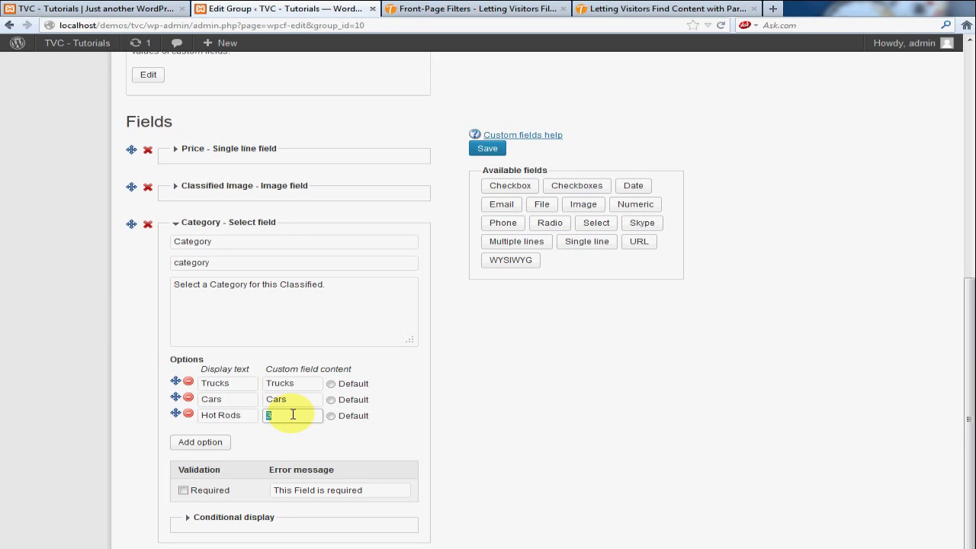
type("Hot Rods")
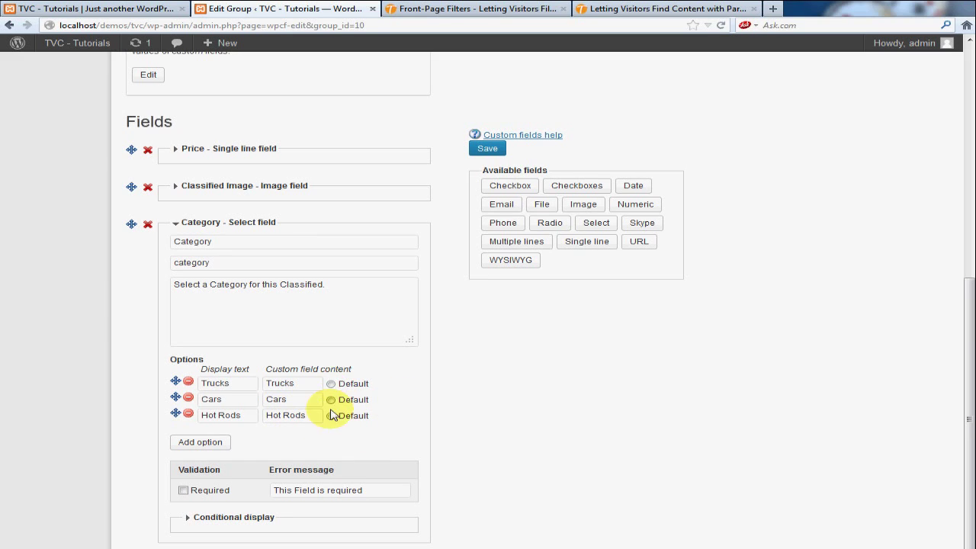
left_click(332, 385)
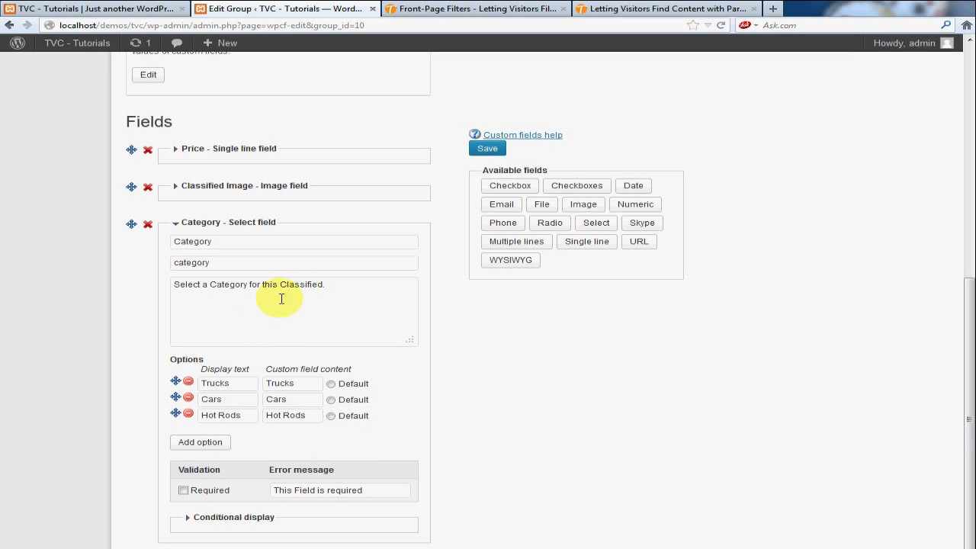
Save the group with the new Category field and confirm the Group saved notice.
scroll(275, 343, "down", 1)
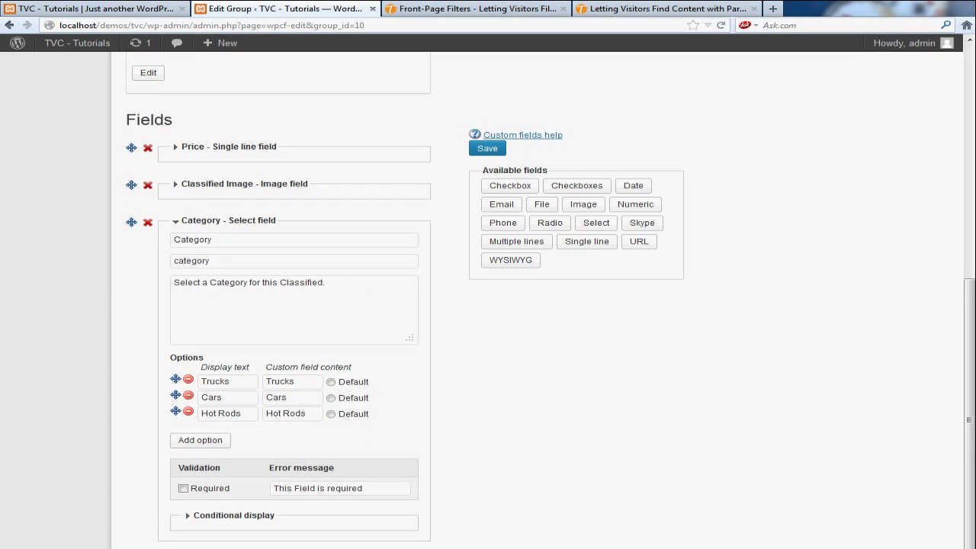
left_click(144, 542)
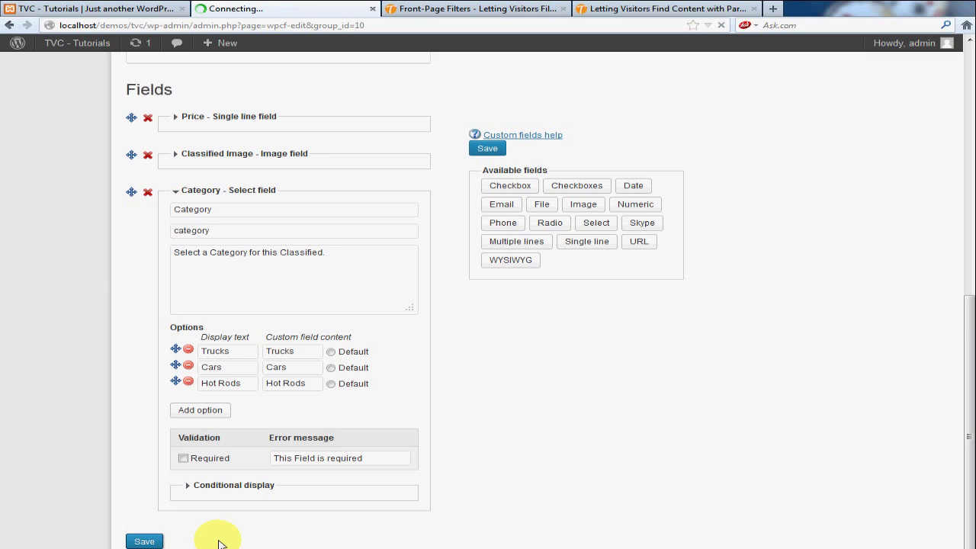
scroll(414, 514, "down", 4)
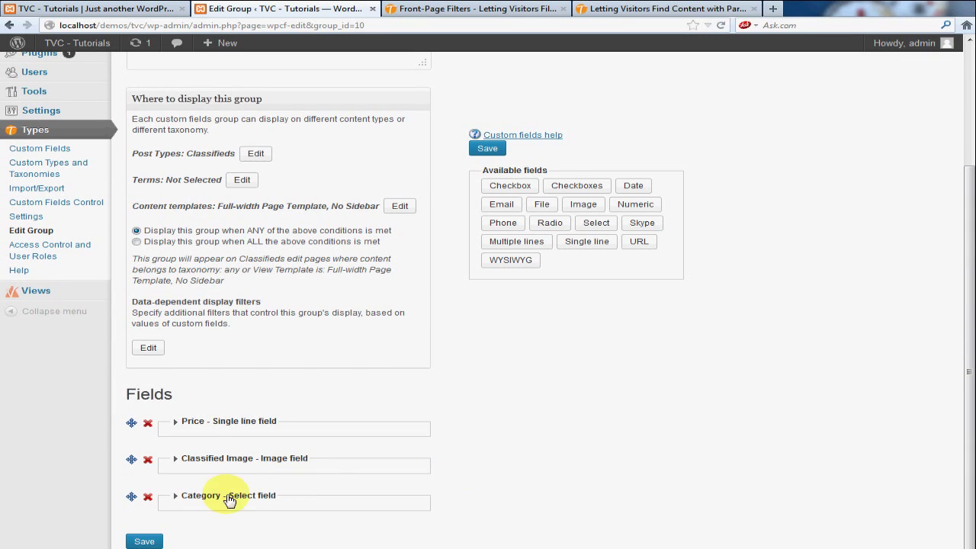
scroll(453, 438, "up", 4)
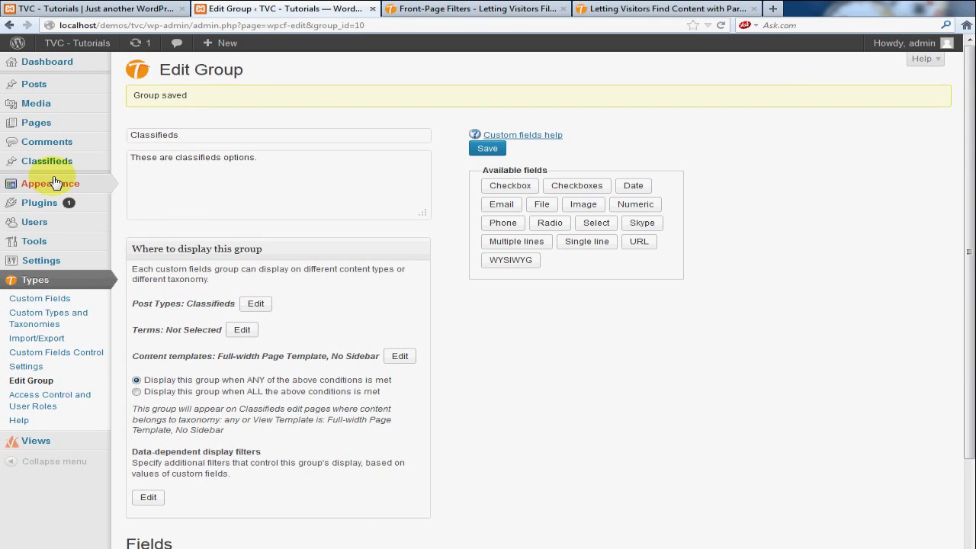
mouse_move(53, 169)
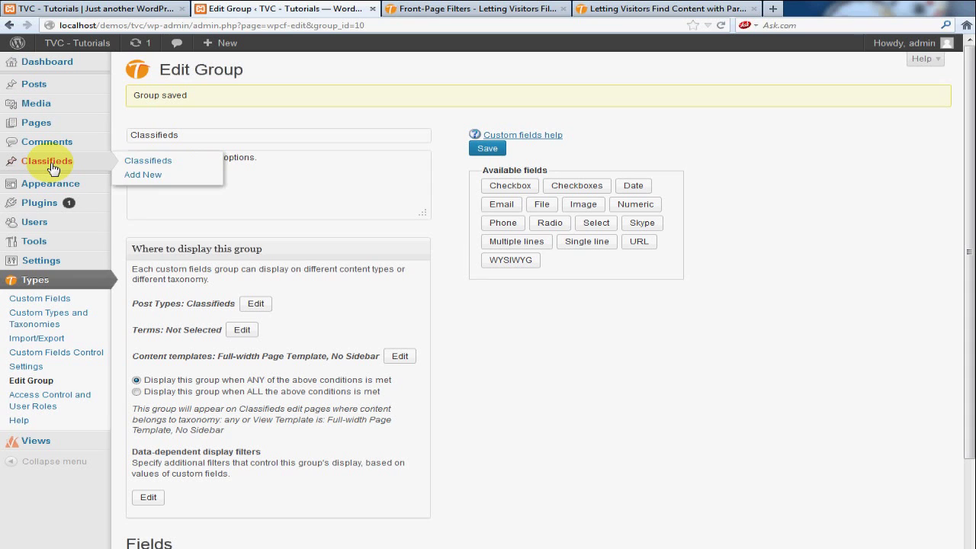
Open Add New classified and check the Price, Classified Image and Category (Trucks, Cars, Hot Rods) fields.
left_click(135, 180)
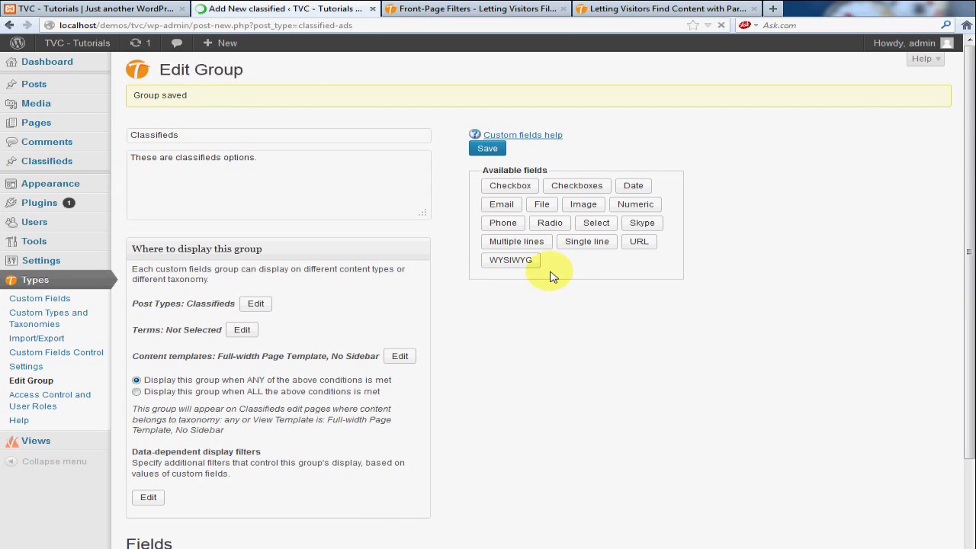
scroll(547, 259, "down", 4)
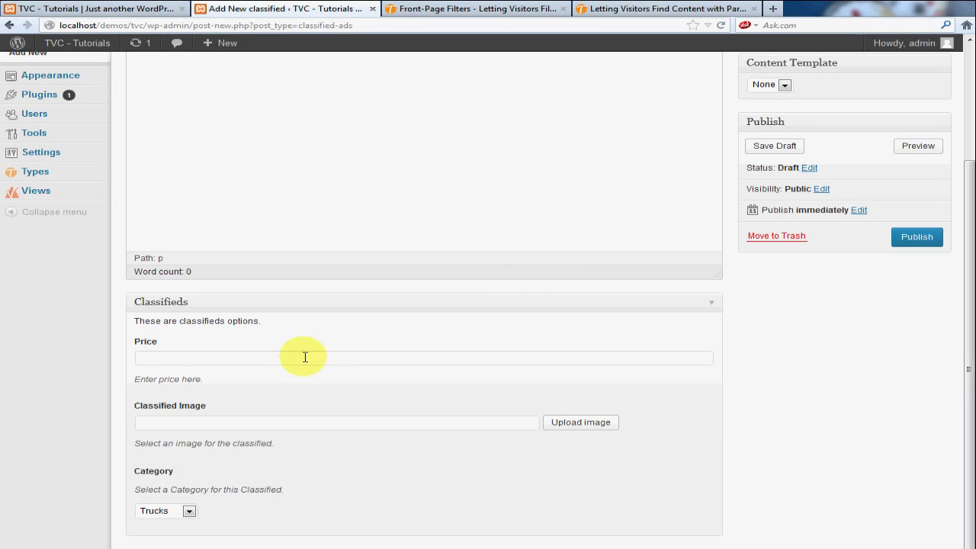
left_click(280, 357)
left_click(386, 424)
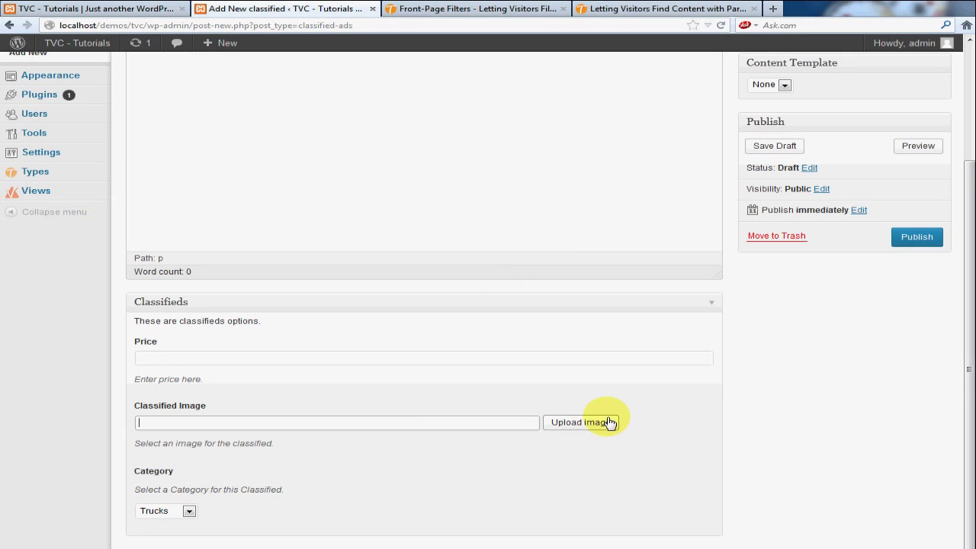
left_click(185, 512)
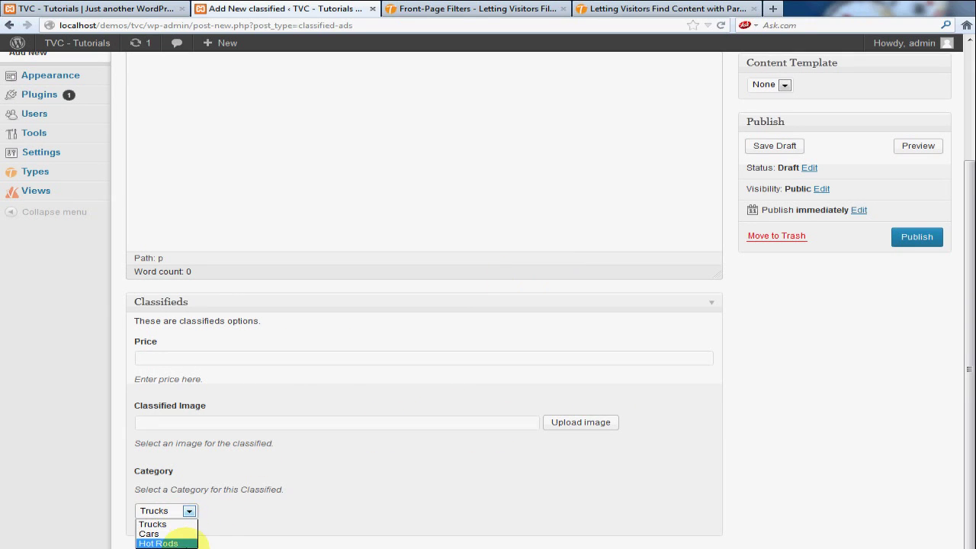
left_click(297, 520)
scroll(523, 498, "up", 3)
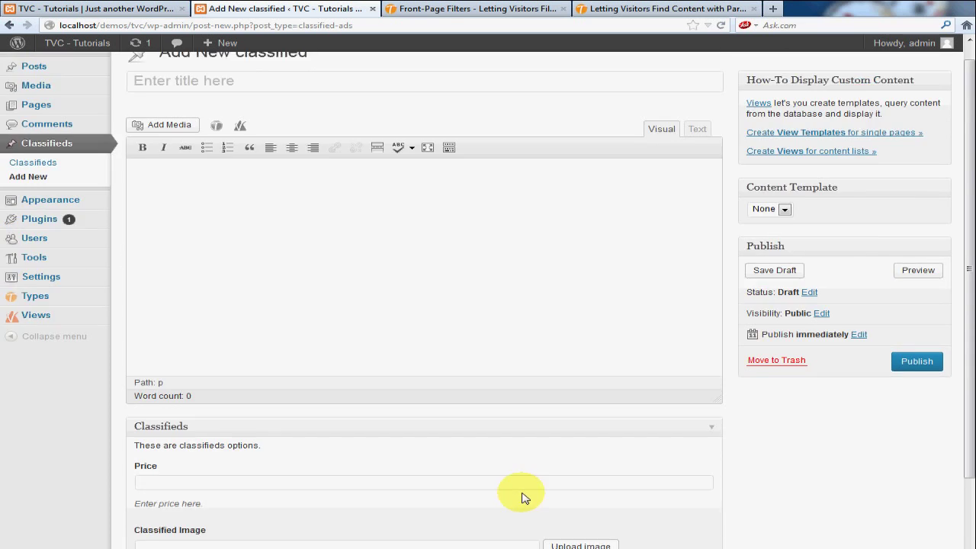
scroll(523, 499, "down", 2)
scroll(523, 499, "down", 1)
scroll(523, 499, "up", 4)
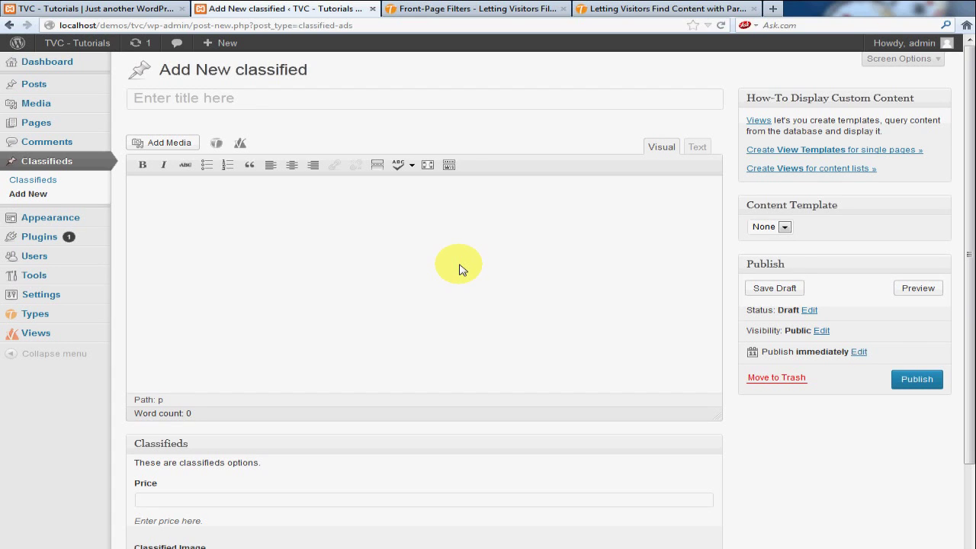
scroll(459, 268, "down", 4)
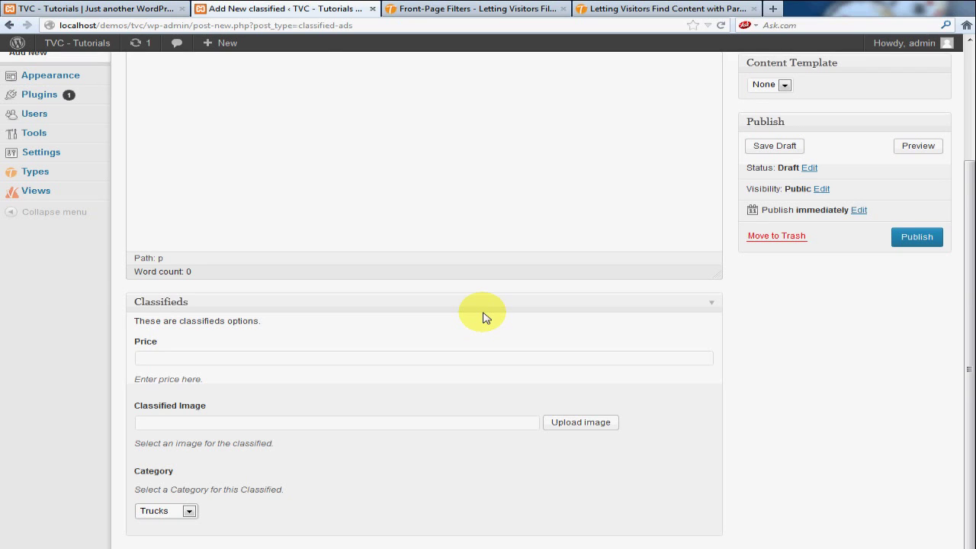
left_click(287, 359)
left_click(310, 422)
left_click(295, 357)
left_click(326, 195)
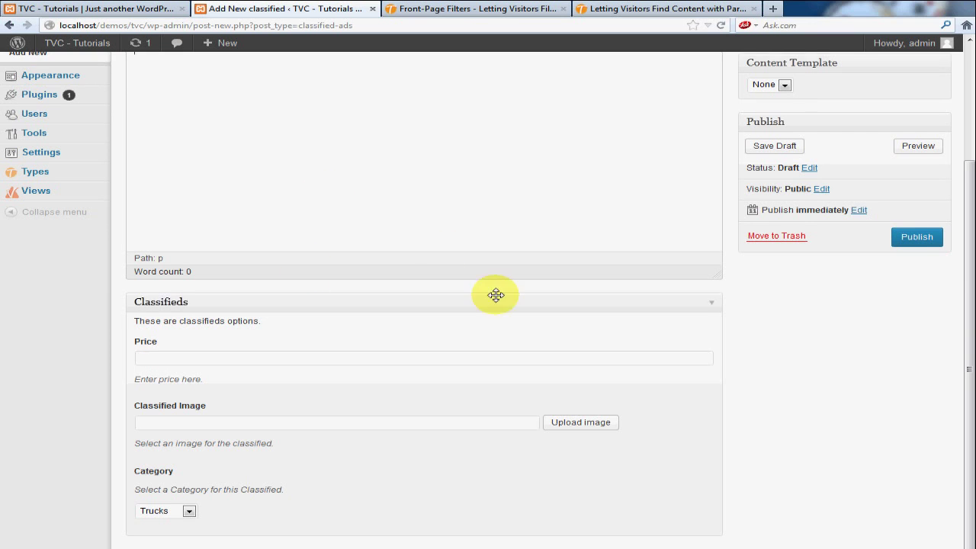
scroll(497, 294, "up", 4)
scroll(348, 488, "down", 4)
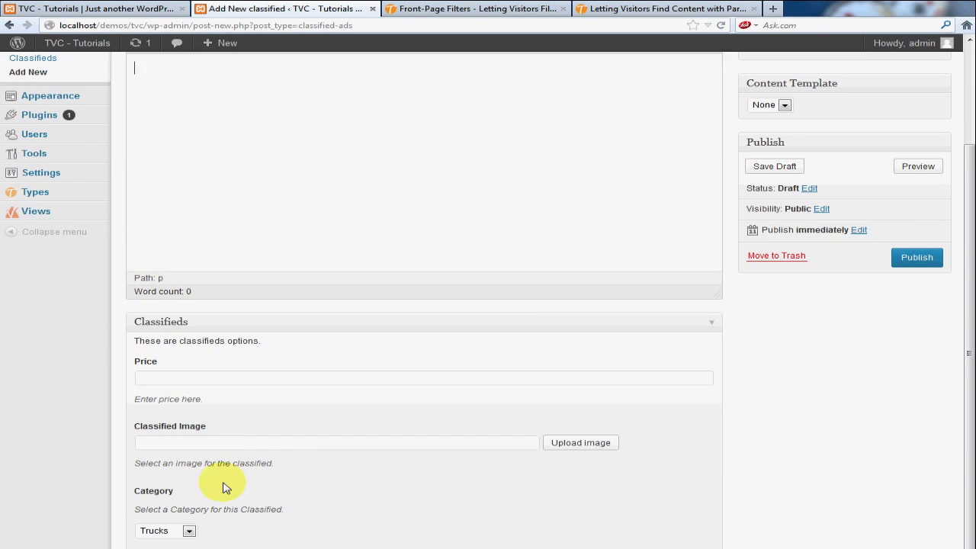